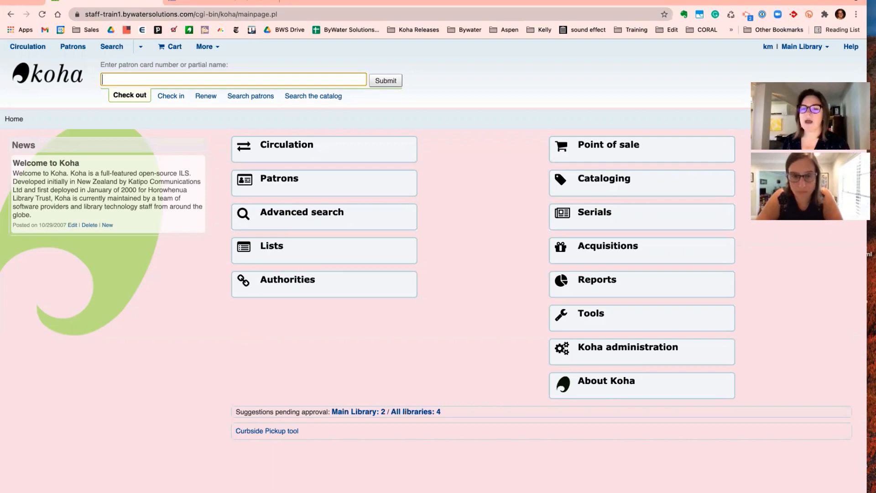
# Step: Open the MARC structure of the default MARC bibliographic framework from Koha administration
pyautogui.click(613, 352)
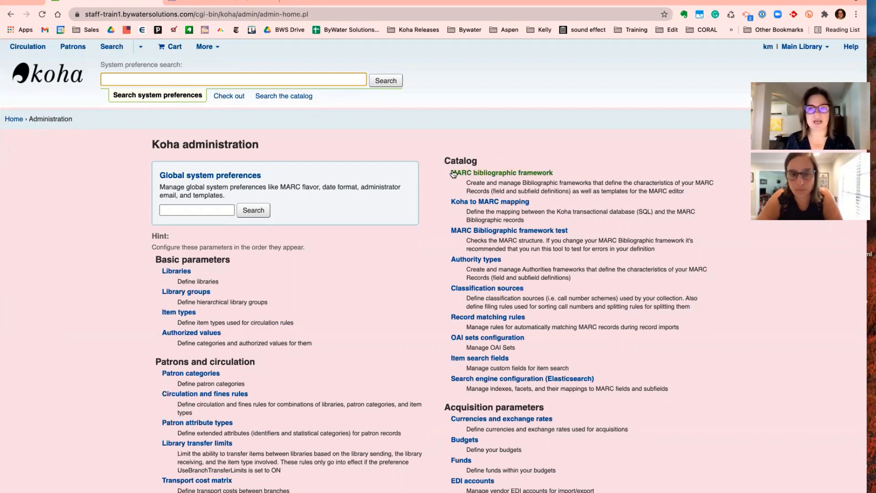
pyautogui.click(520, 174)
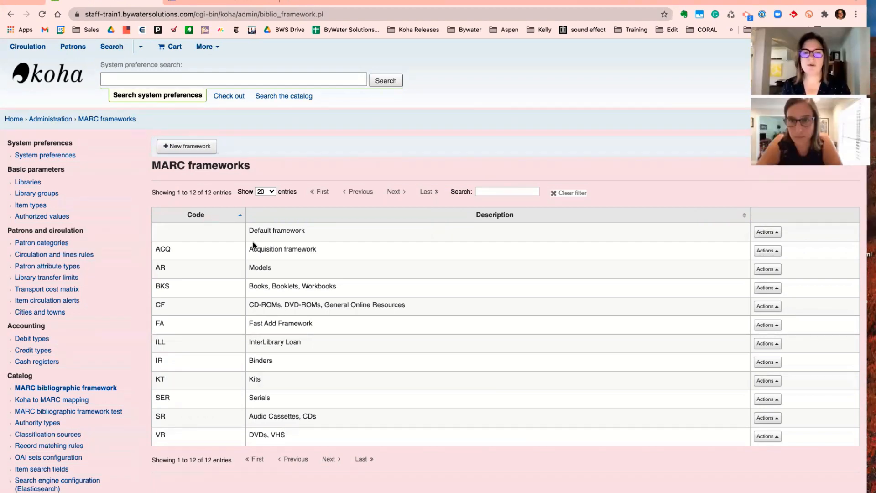
pyautogui.moveTo(249, 234); pyautogui.dragTo(314, 231)
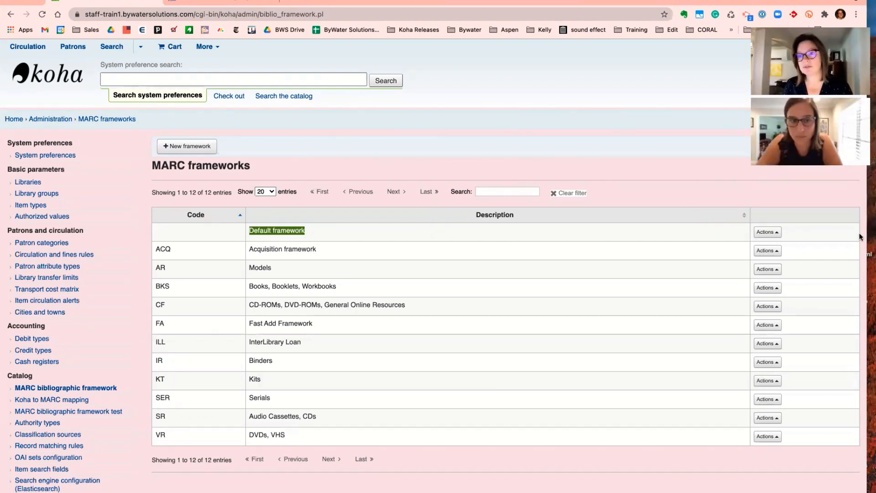
pyautogui.click(760, 234)
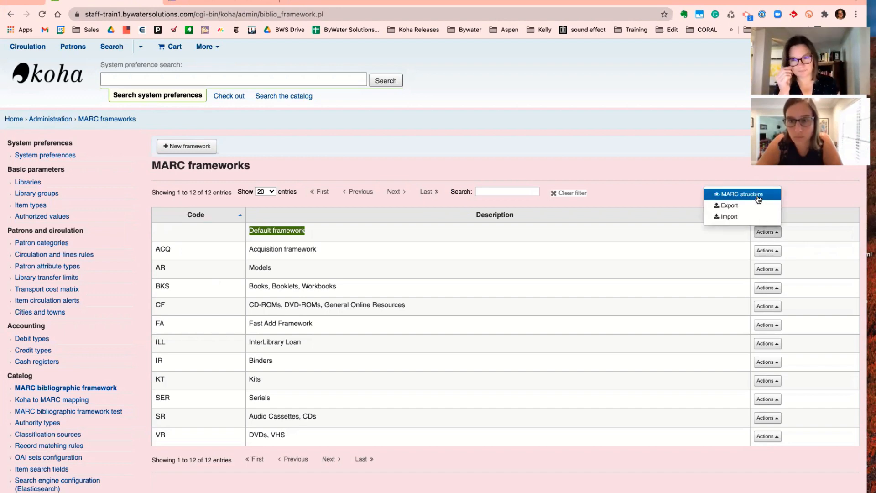
pyautogui.click(757, 196)
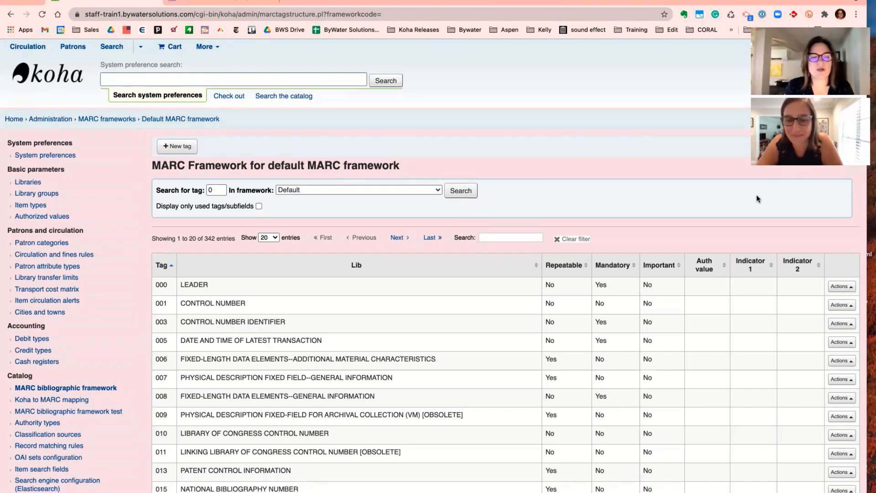
# Step: Find tag 260$b in the default framework and open its subfield constraints
pyautogui.scroll(-3, 41, 319)
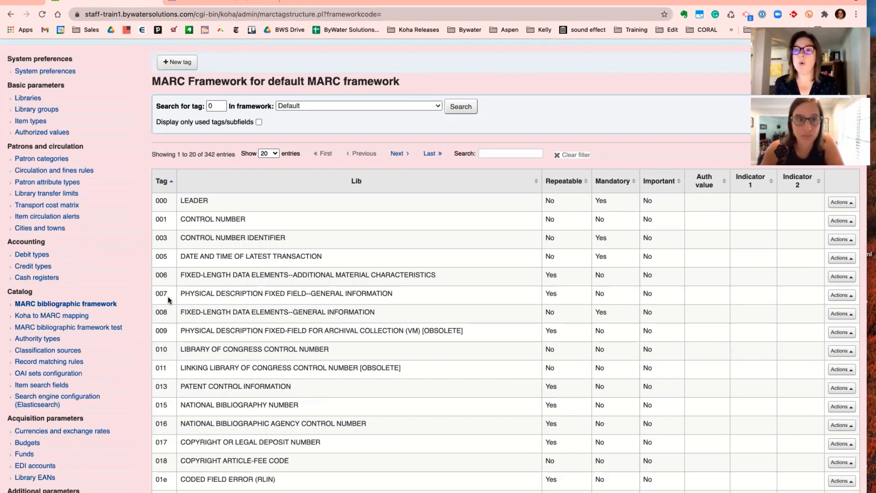
pyautogui.doubleClick(212, 106)
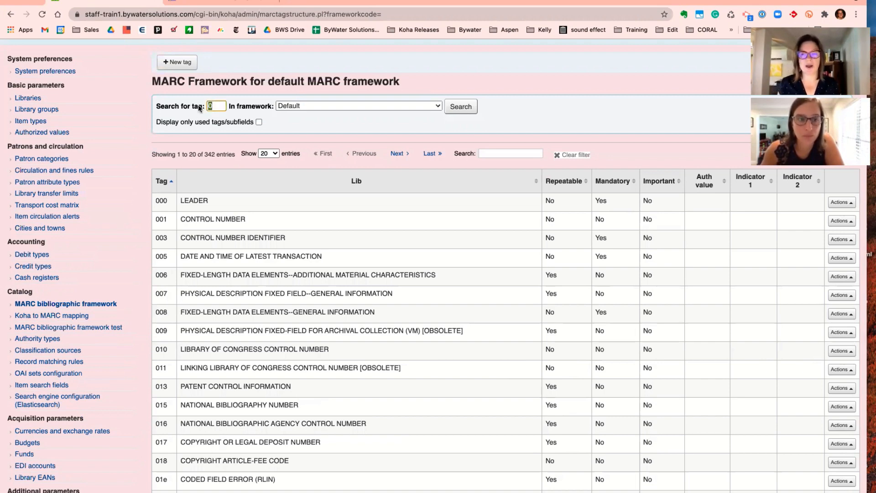
pyautogui.write('26')
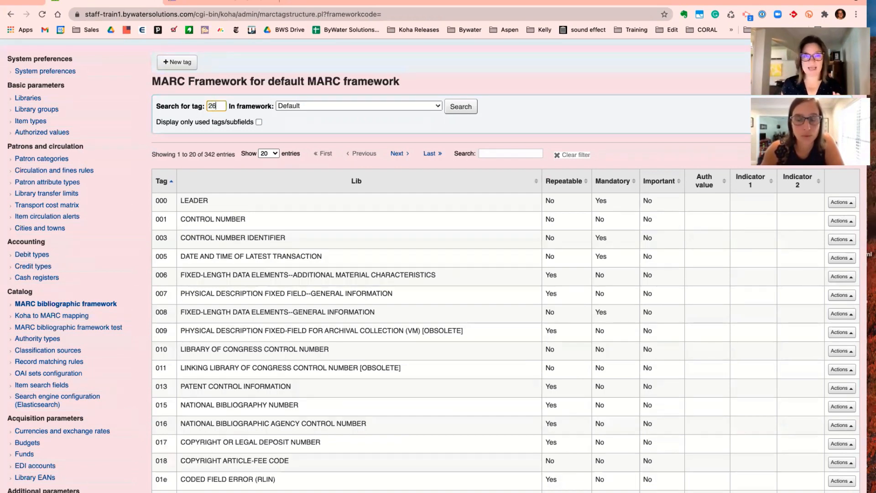
pyautogui.write('0$')
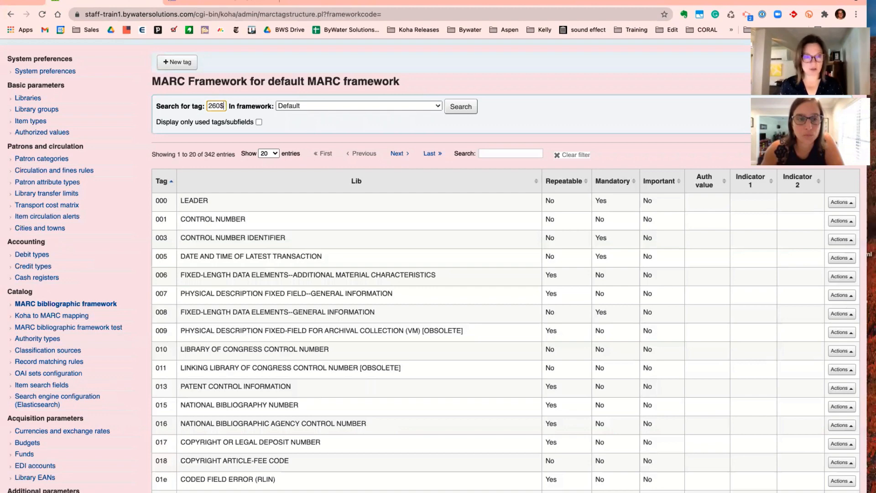
pyautogui.write('b')
pyautogui.press('Return')
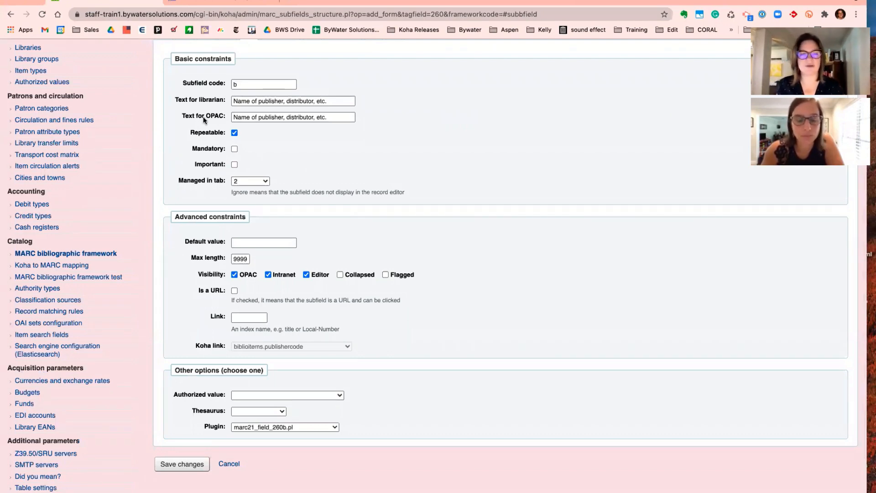
# Step: Examine the plugin setting and available plugin choices for subfield 260$b, and leave the form without saving
pyautogui.scroll(2, 408, 237)
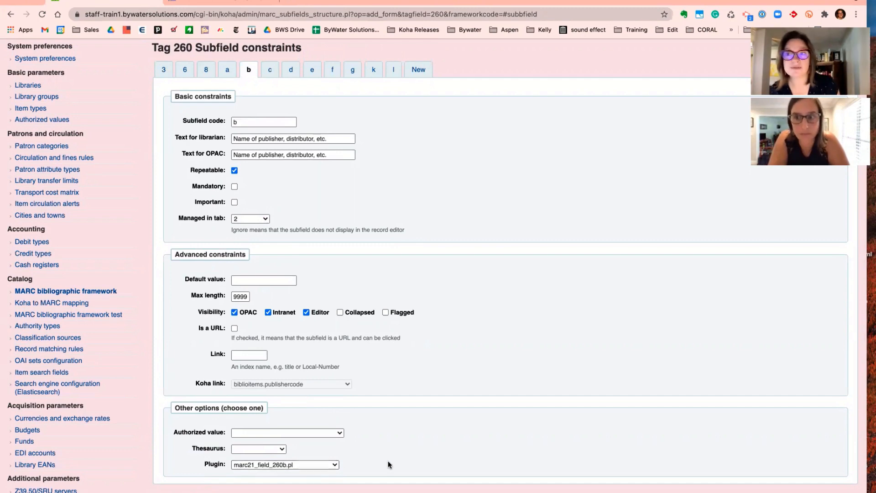
pyautogui.scroll(-5, 387, 462)
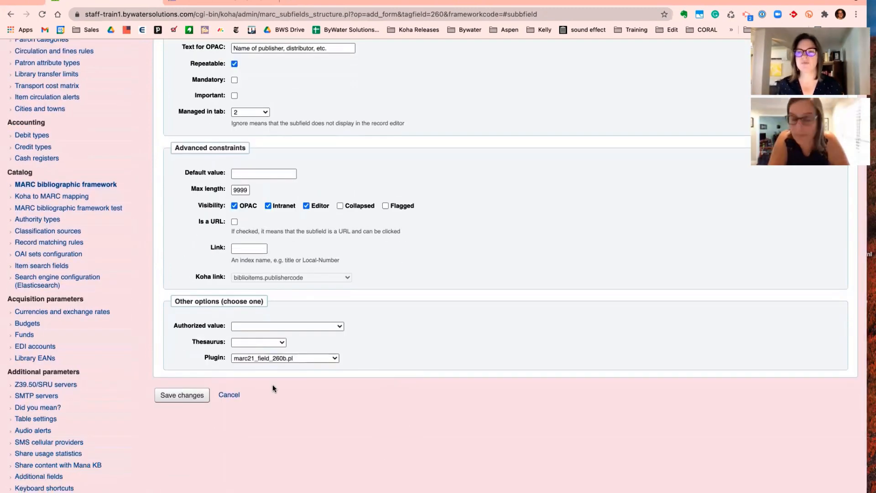
pyautogui.click(244, 360)
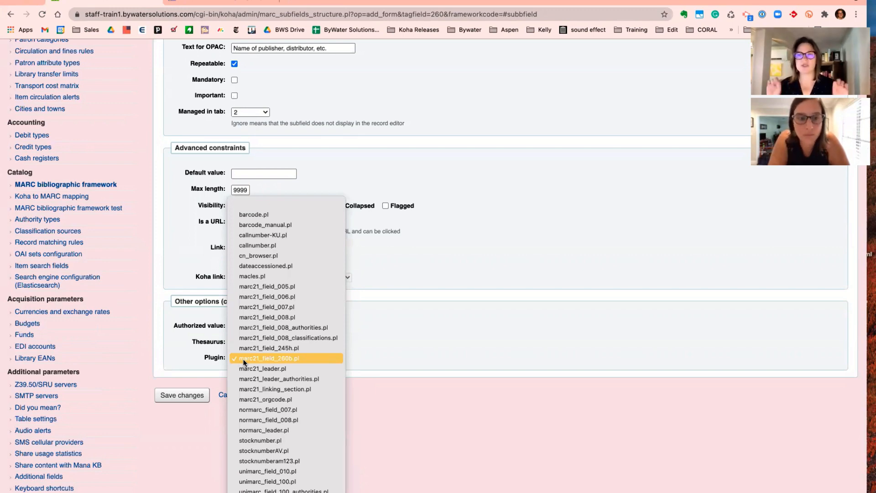
pyautogui.click(176, 469)
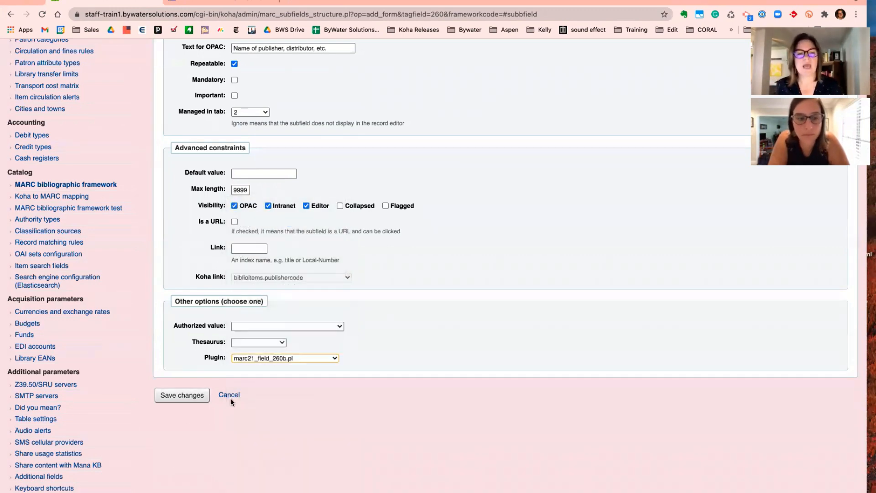
pyautogui.click(229, 396)
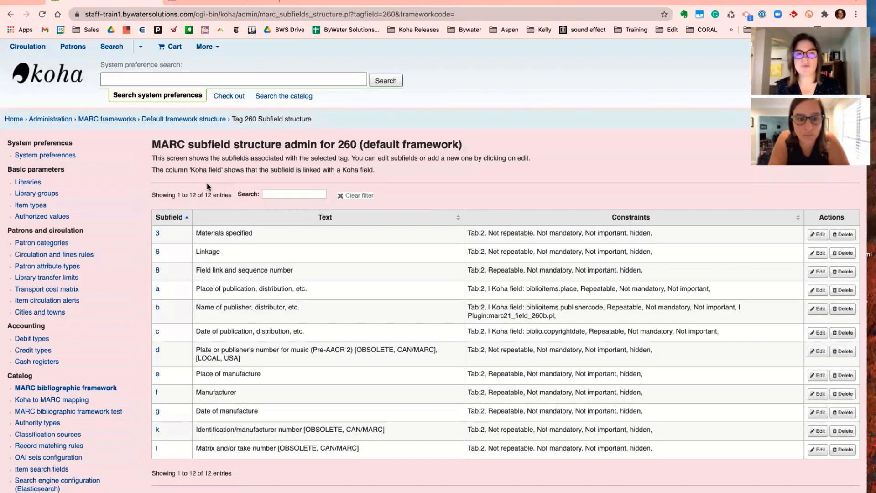
# Step: Return to the default framework, look up tag 264$b, check its constraints and plugin, and leave without saving
pyautogui.click(196, 120)
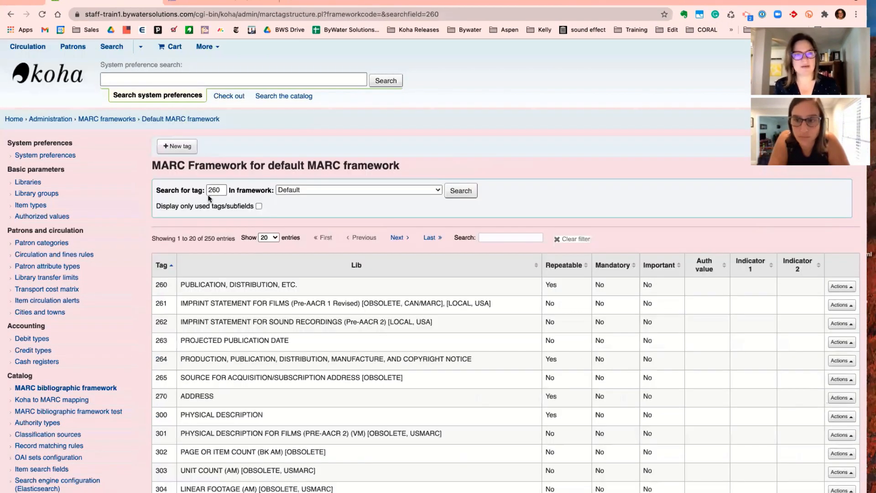
pyautogui.click(219, 189)
pyautogui.press('BackSpace')
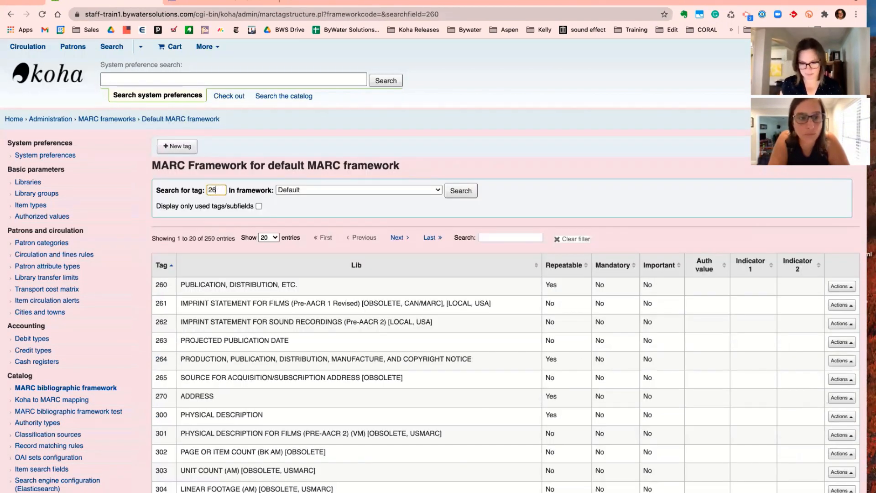
pyautogui.write('4$b')
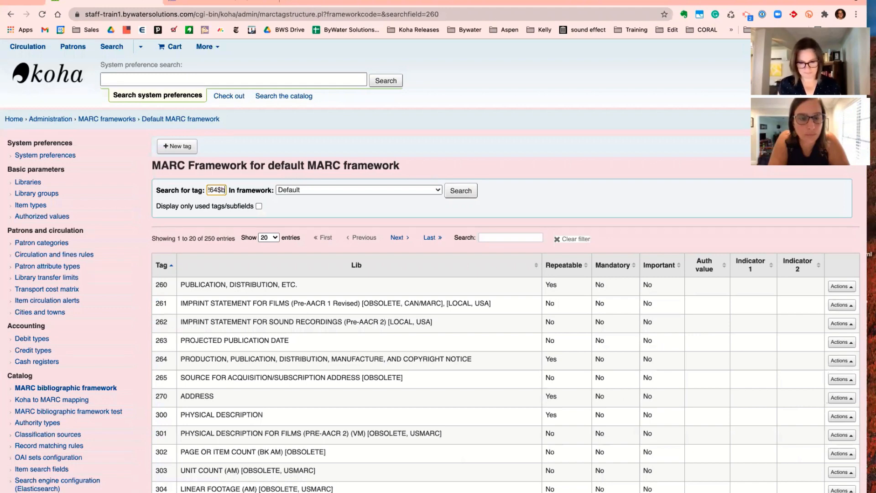
pyautogui.press('Return')
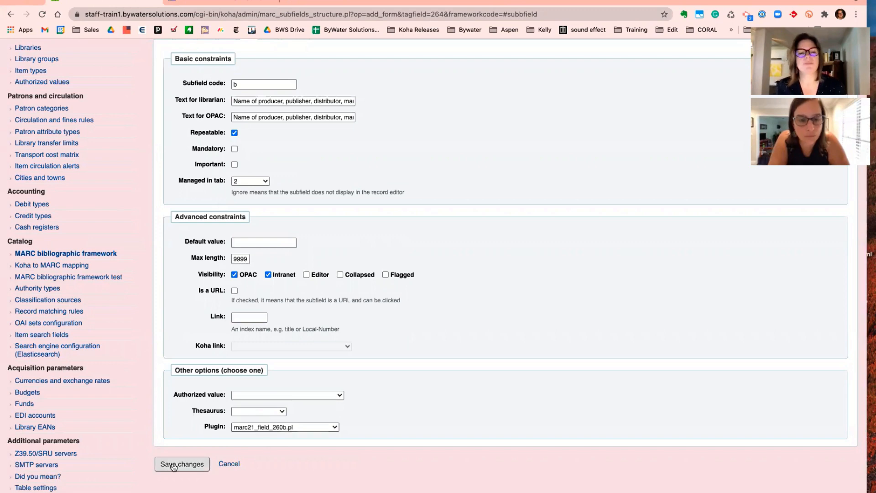
pyautogui.click(229, 465)
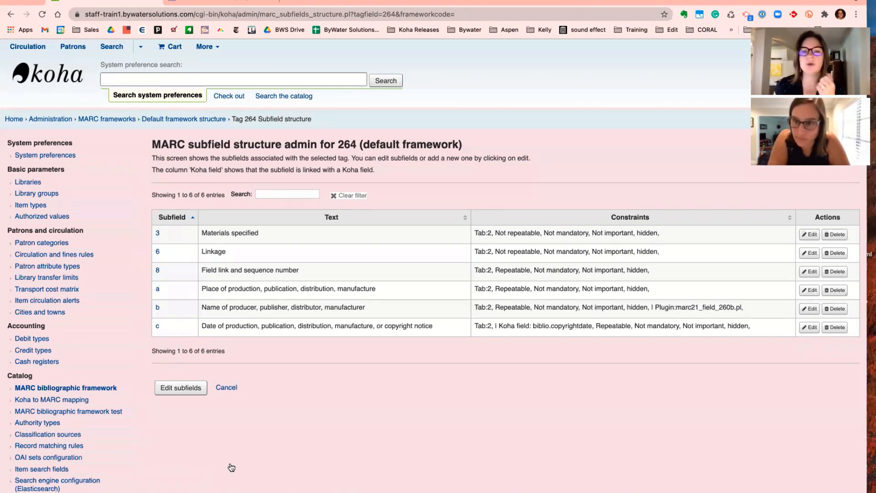
# Step: Search the catalog for "red" and open the record "Red : the true story of Red Riding Hood"
pyautogui.click(306, 97)
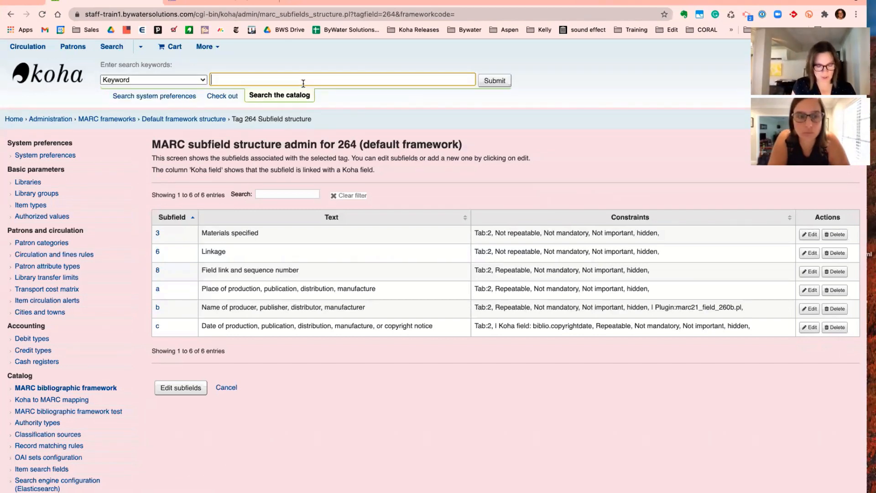
pyautogui.write('red')
pyautogui.press('Return')
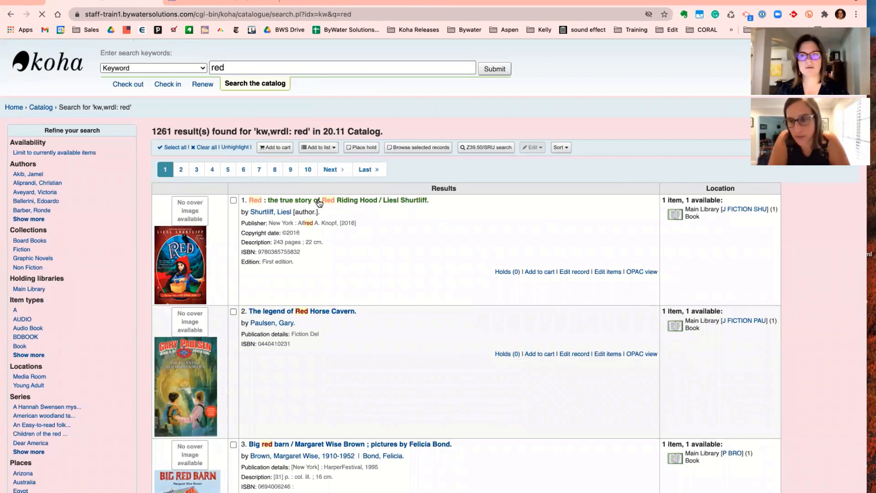
pyautogui.click(319, 201)
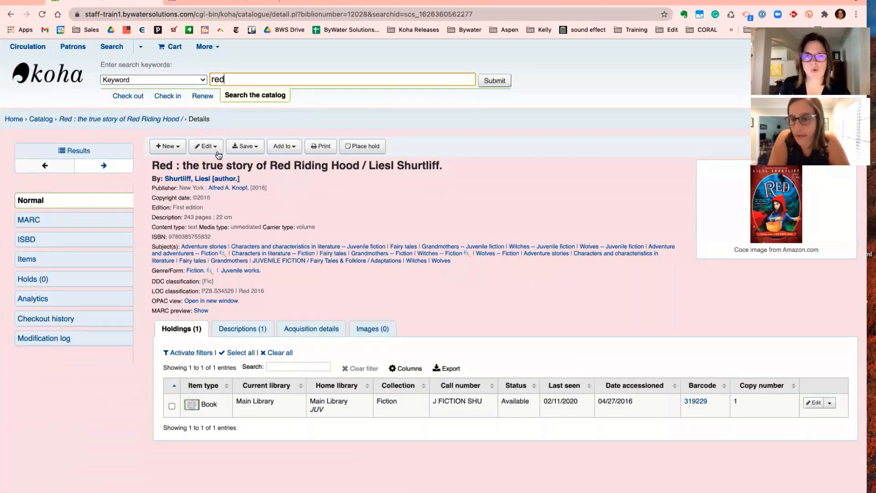
# Step: Open the record for editing and go to field 260 in section 2
pyautogui.click(218, 155)
pyautogui.click(215, 165)
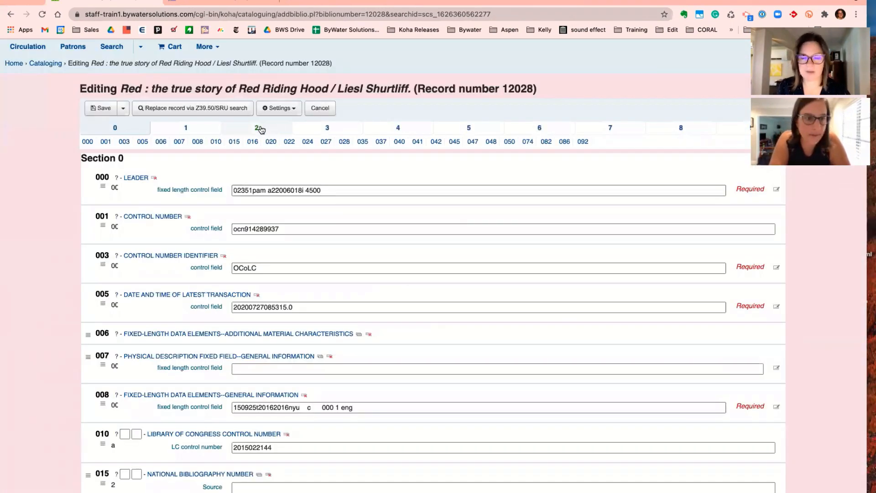
pyautogui.click(257, 128)
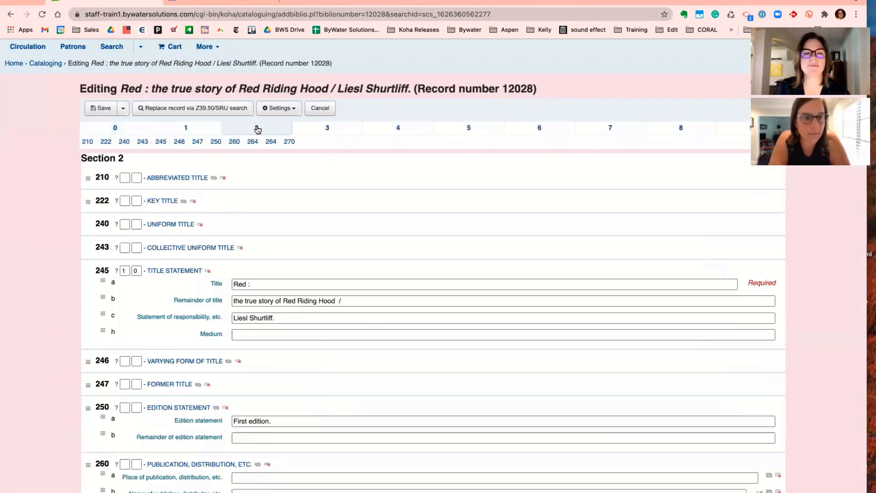
pyautogui.click(234, 142)
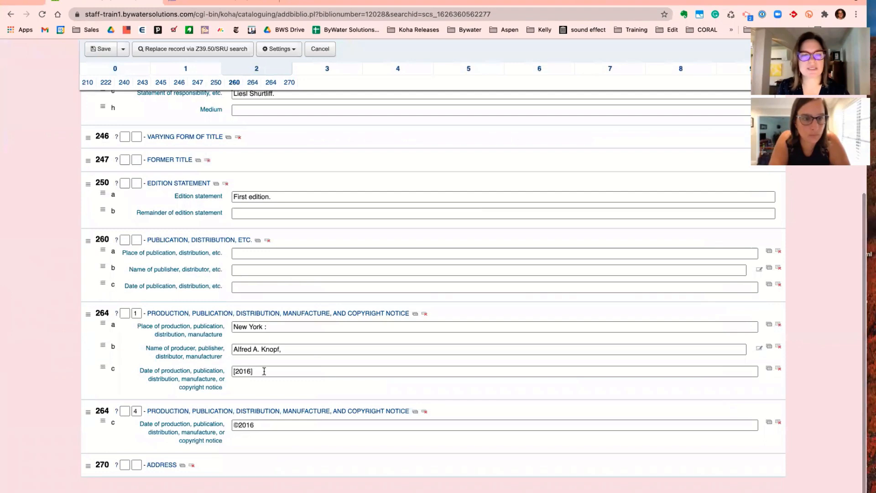
# Step: Replace the publisher name in field 264 subfield b with "Alf" to bring up matching publisher suggestions
pyautogui.moveTo(289, 349); pyautogui.dragTo(192, 354)
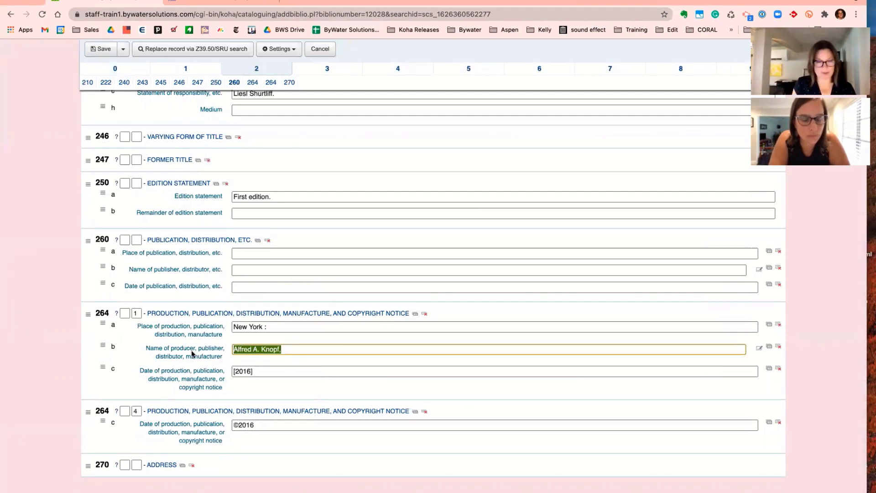
pyautogui.press('super+x')
pyautogui.write('Alf')
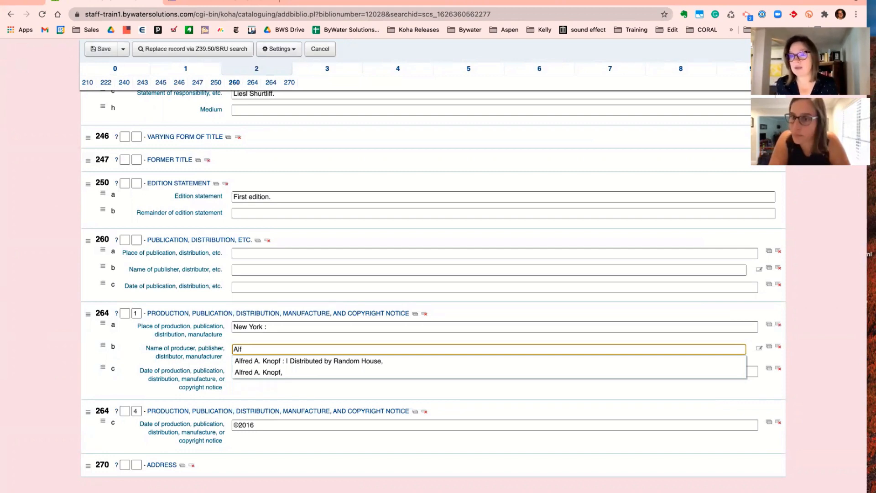
# Step: Replace the text in field 264 subfield b with "har", view the publisher suggestions, and dismiss them without choosing one
pyautogui.press('BackSpace')
pyautogui.press('BackSpace')
pyautogui.press('BackSpace')
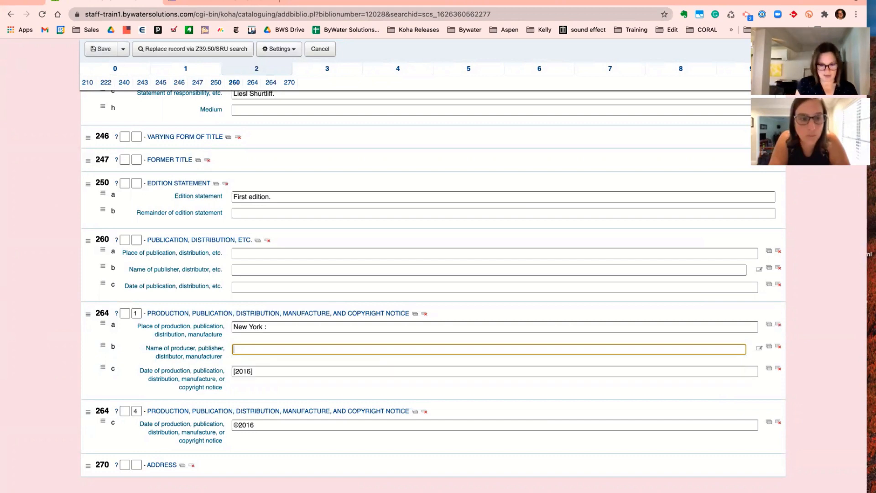
pyautogui.write('har')
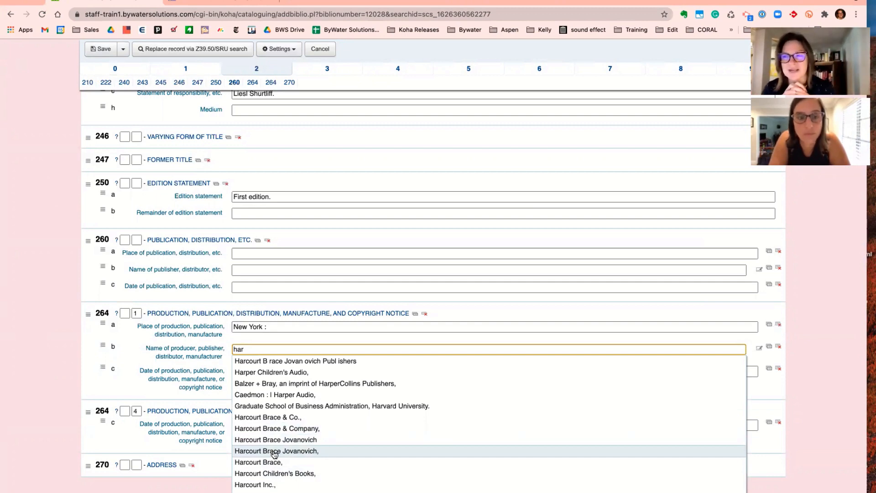
pyautogui.click(45, 326)
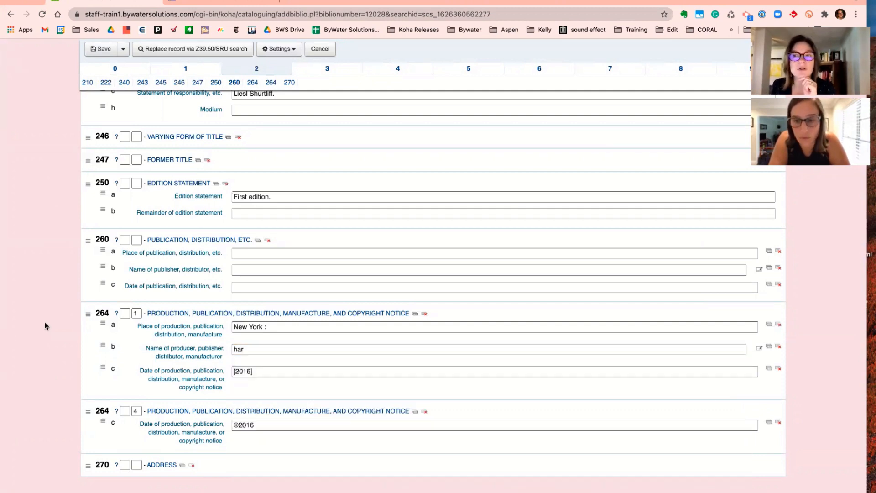